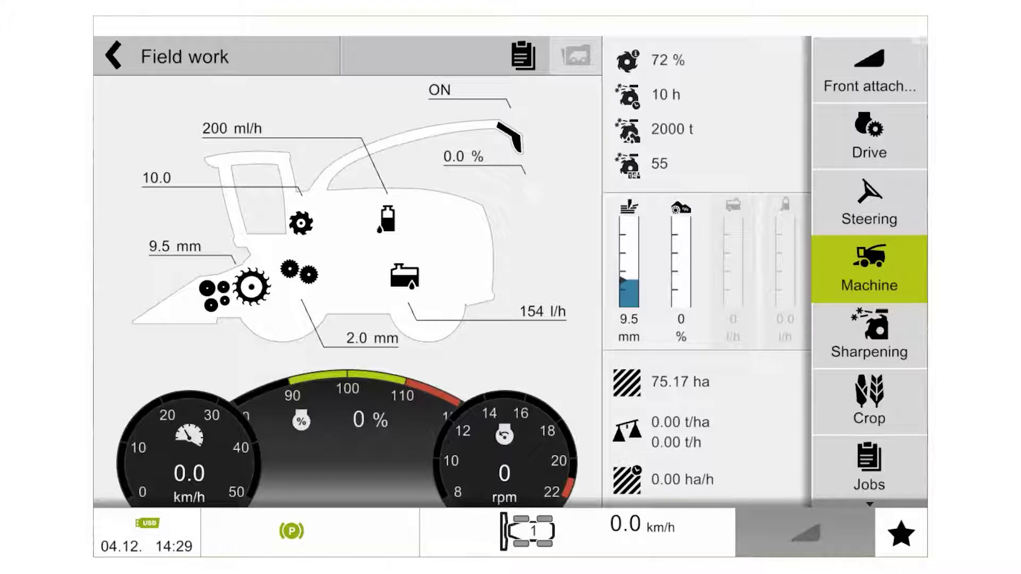
# Go to the Machine menu's Ensiling agent system page and bring up the source choices
pyautogui.click(880, 267)
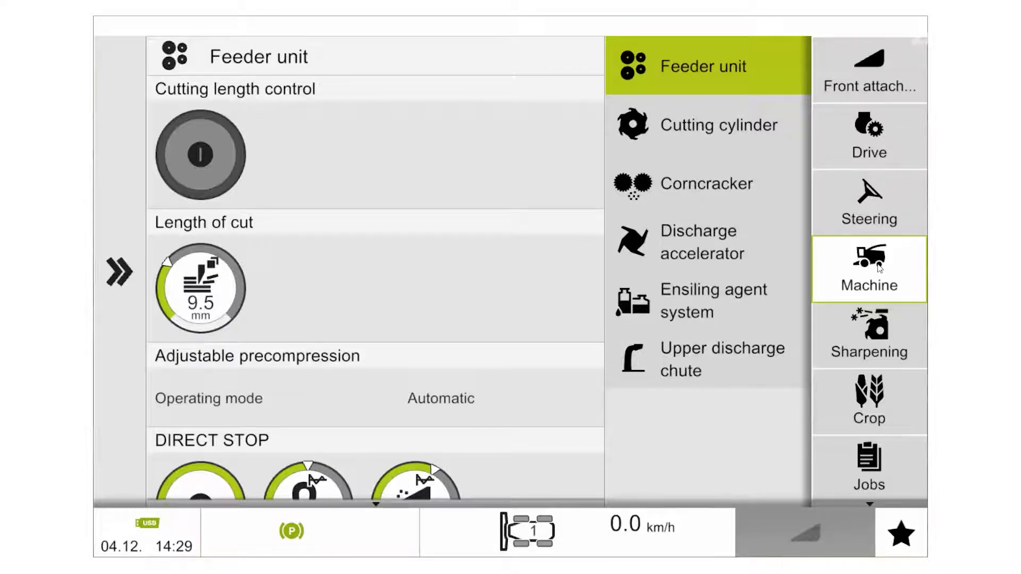
pyautogui.click(746, 301)
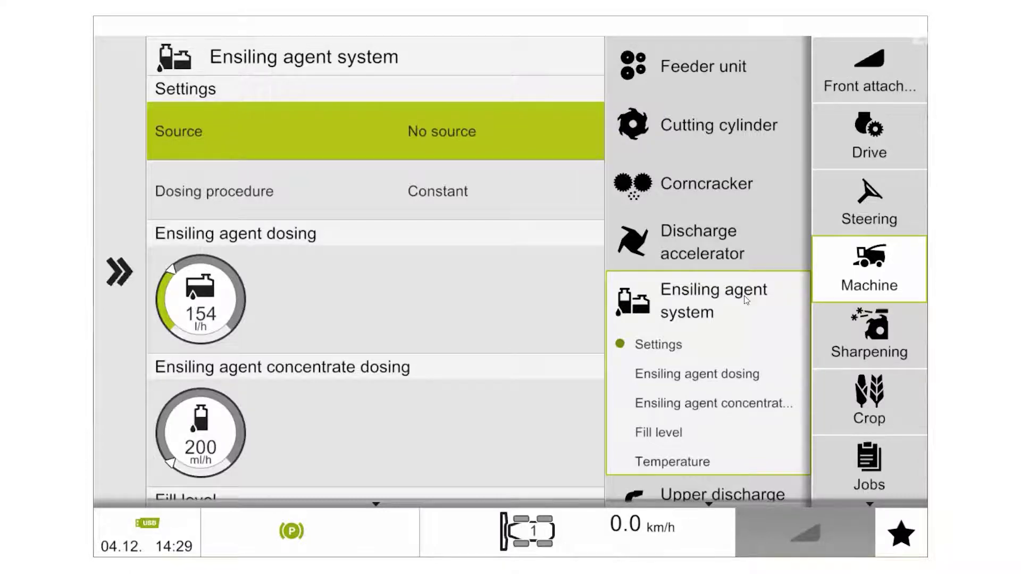
pyautogui.click(456, 133)
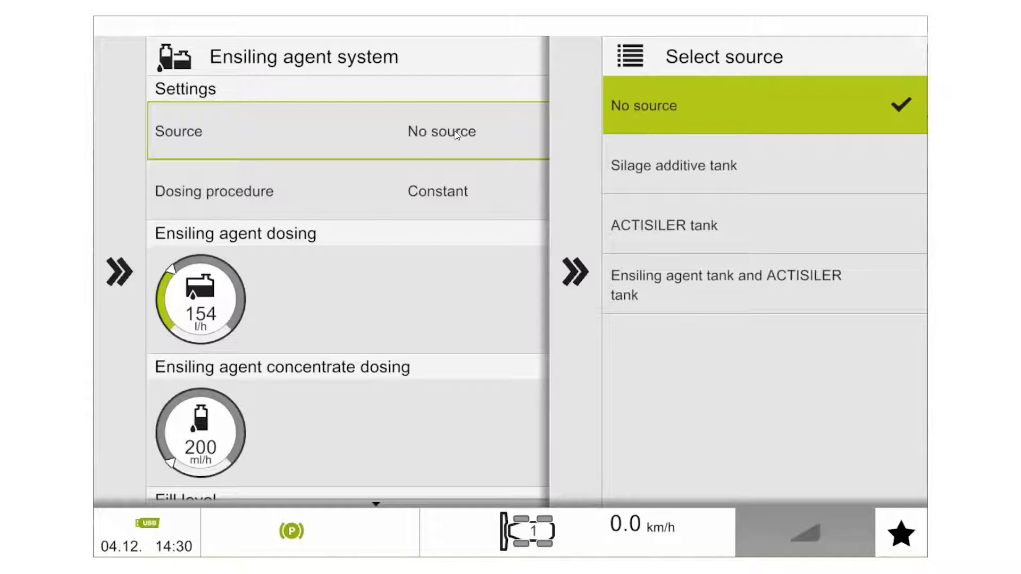
# Choose Silage additive tank as the ensiling agent source, keeping Constant dosing
pyautogui.click(696, 168)
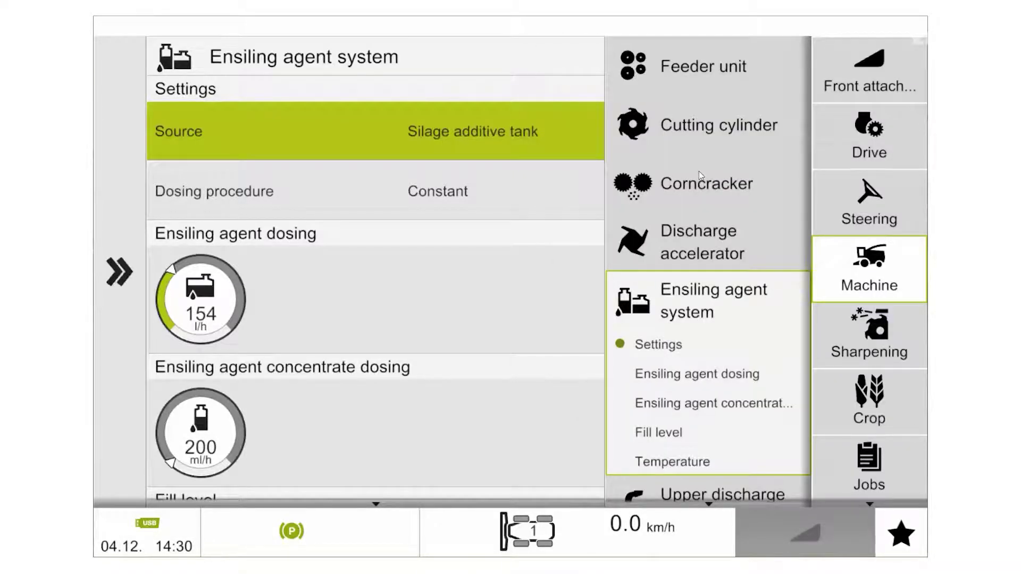
pyautogui.click(442, 199)
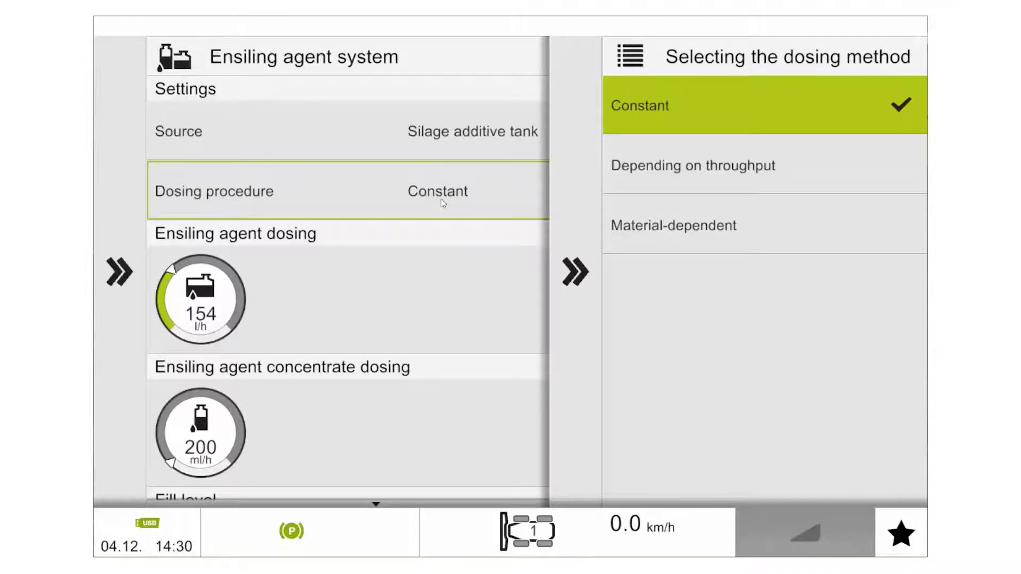
pyautogui.click(858, 104)
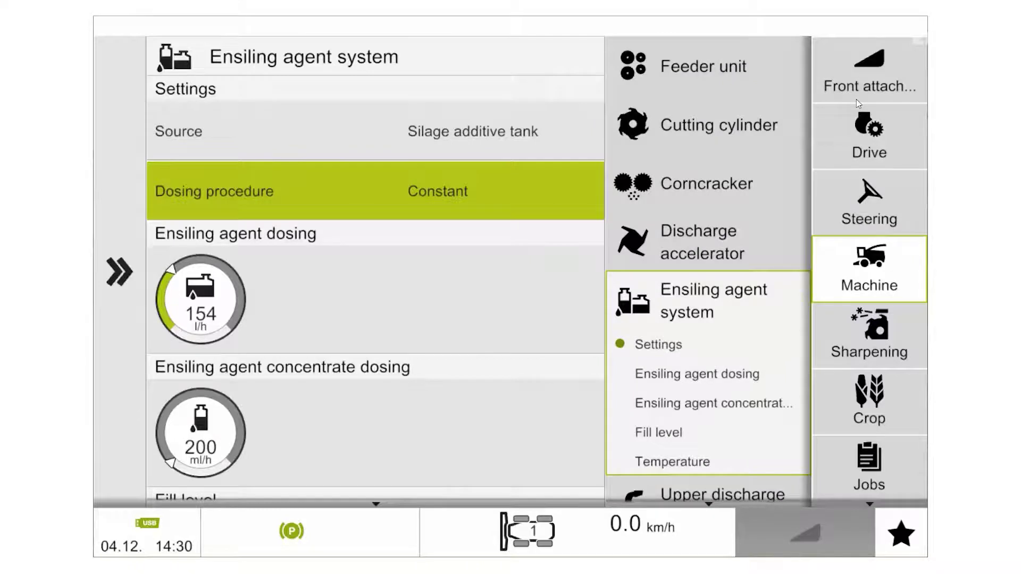
pyautogui.scroll(-2, 532, 285)
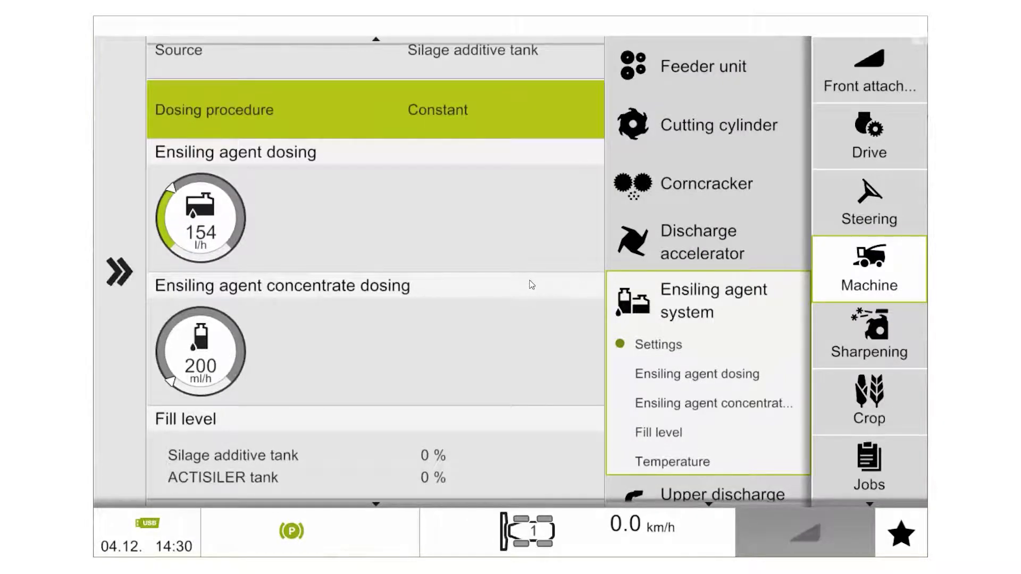
# Check the 154 l/h ensiling agent and 200 ml/h concentrate dosing rates without changing them
pyautogui.click(201, 218)
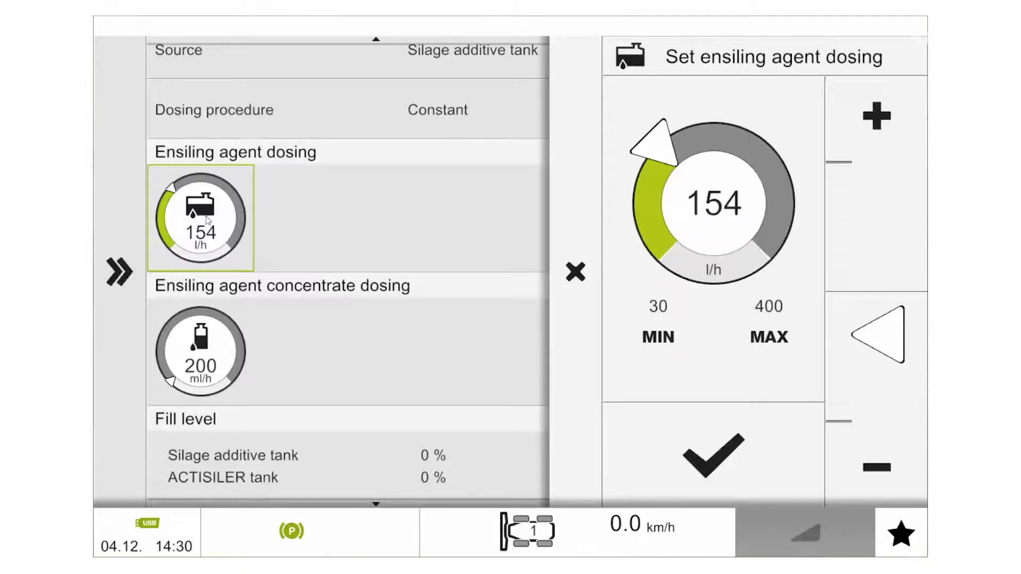
pyautogui.click(206, 216)
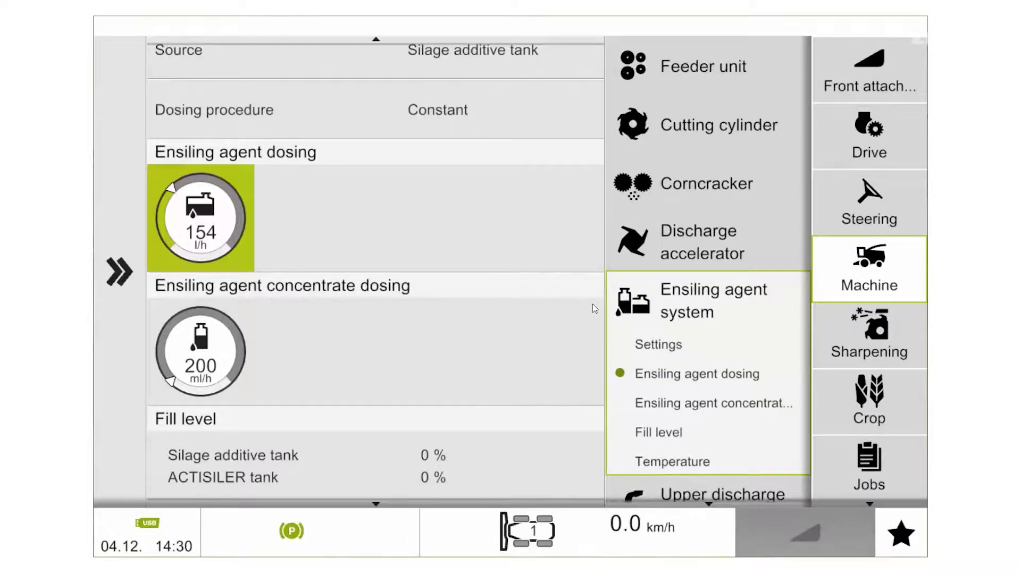
pyautogui.click(206, 359)
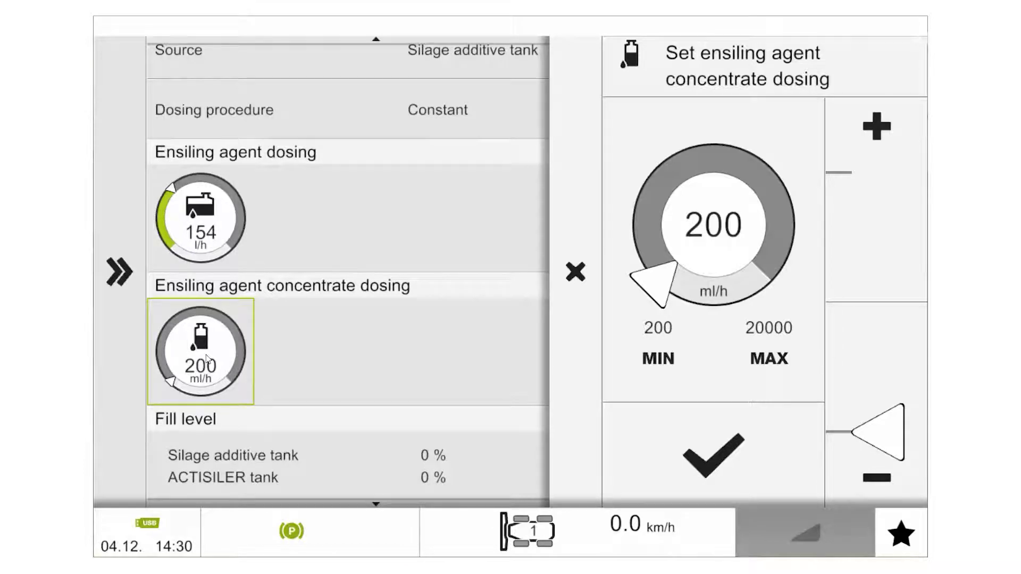
pyautogui.click(588, 284)
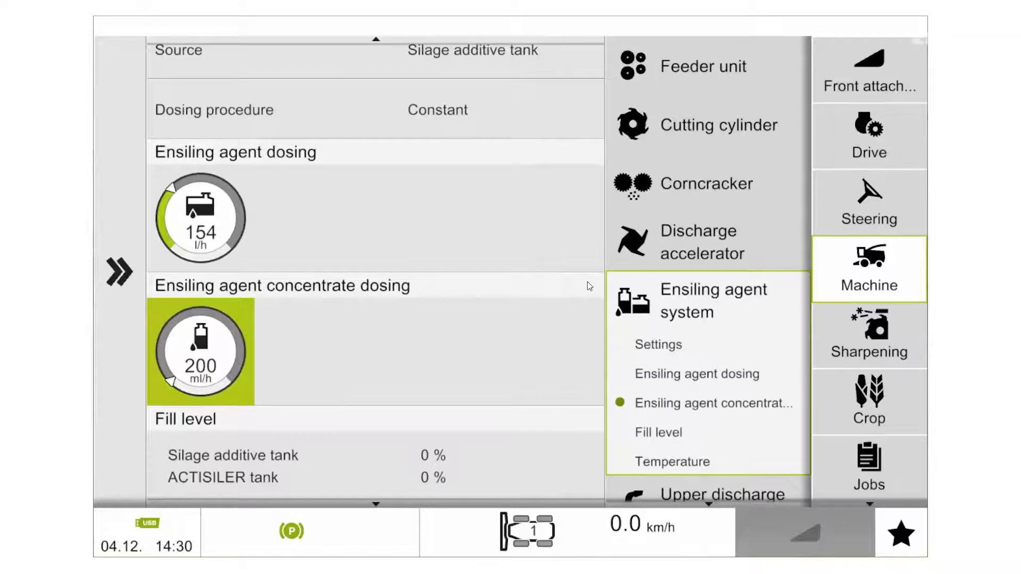
pyautogui.scroll(1, 486, 486)
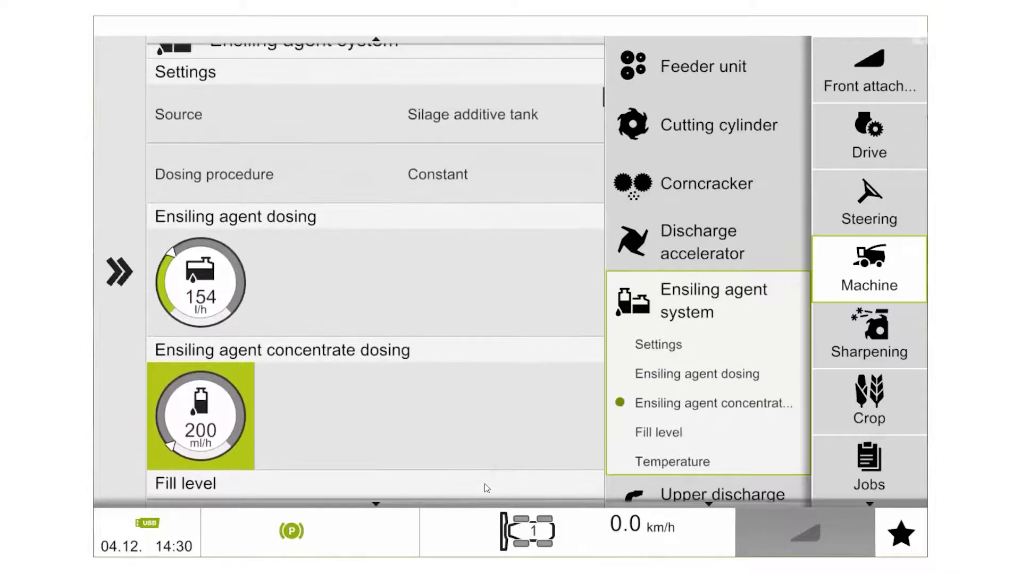
pyautogui.click(495, 169)
# Select Depending on throughput, check the 1500 ml/t and 15 ml/t rates, then choose Material-dependent
pyautogui.click(749, 170)
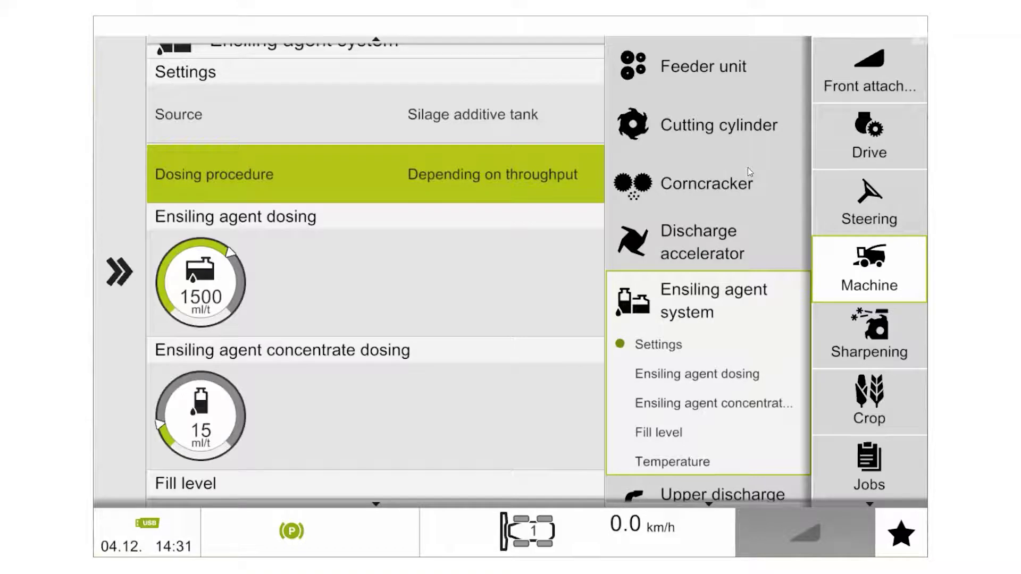
pyautogui.click(215, 294)
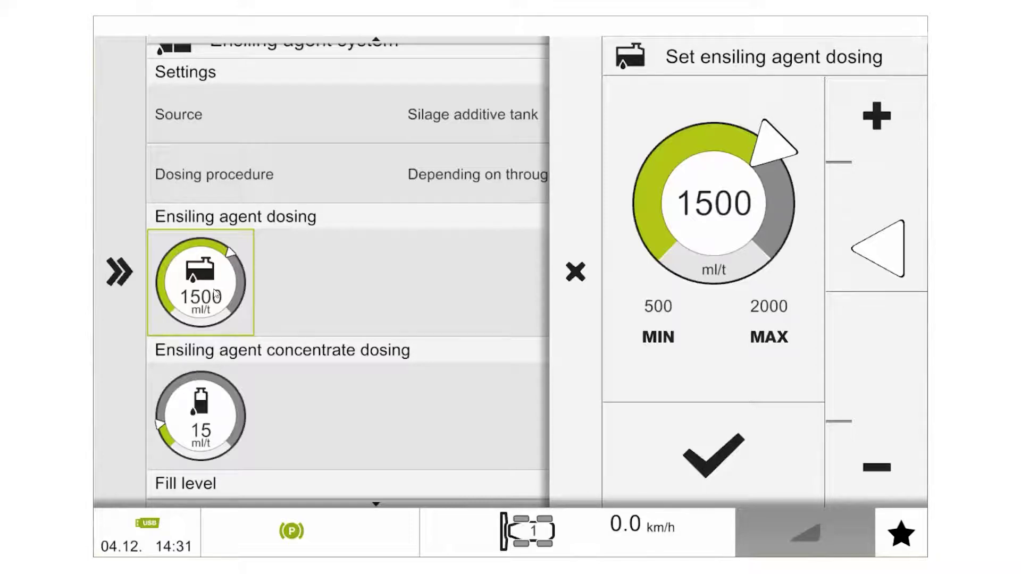
pyautogui.click(581, 279)
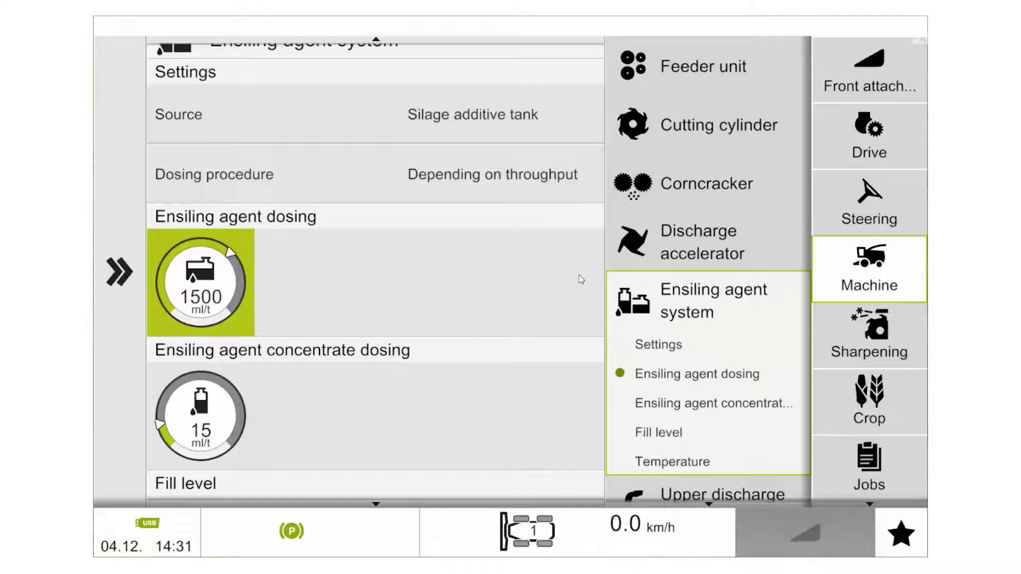
pyautogui.click(211, 421)
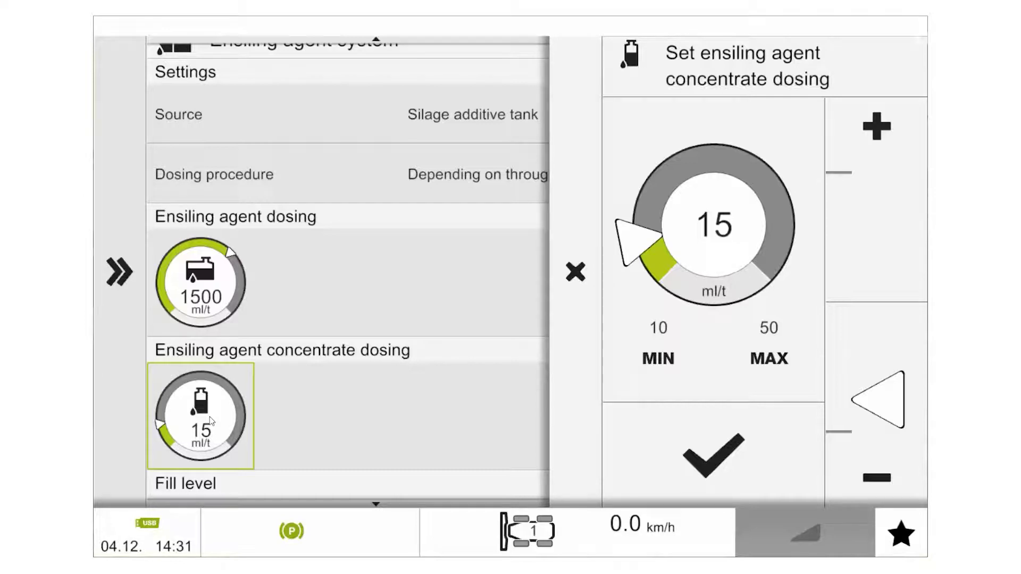
pyautogui.click(574, 281)
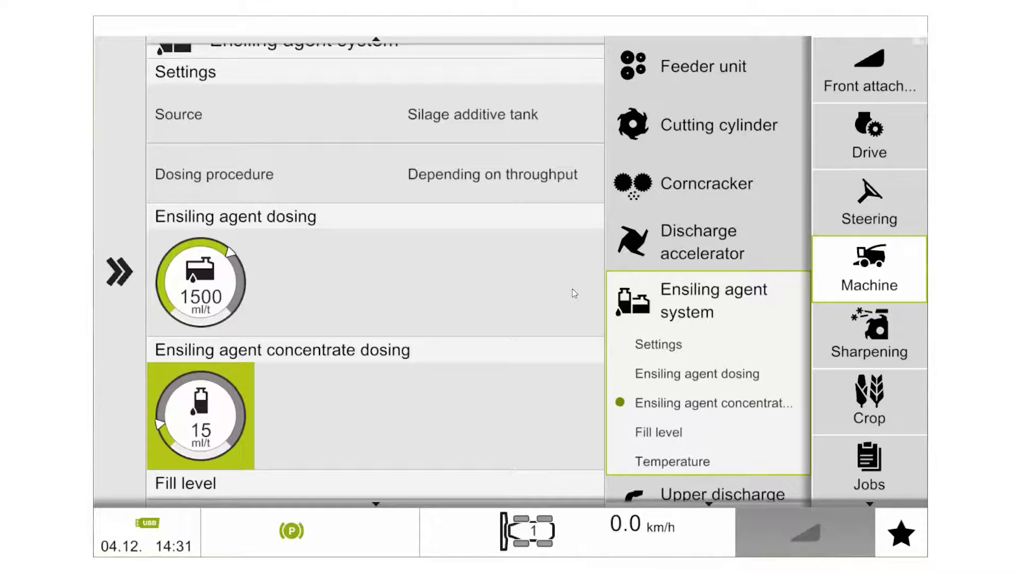
pyautogui.click(498, 179)
pyautogui.click(719, 239)
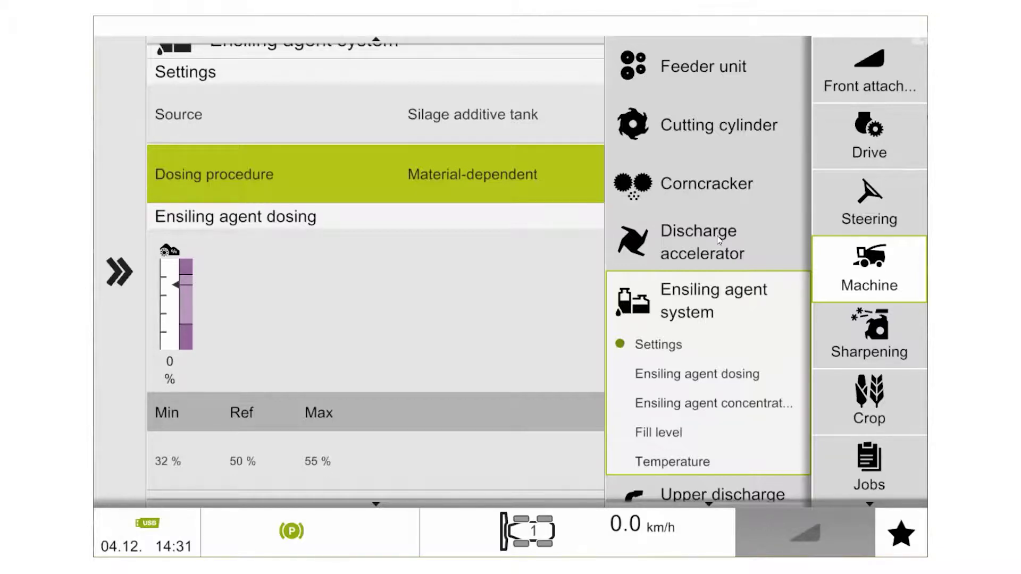
pyautogui.scroll(-2, 468, 307)
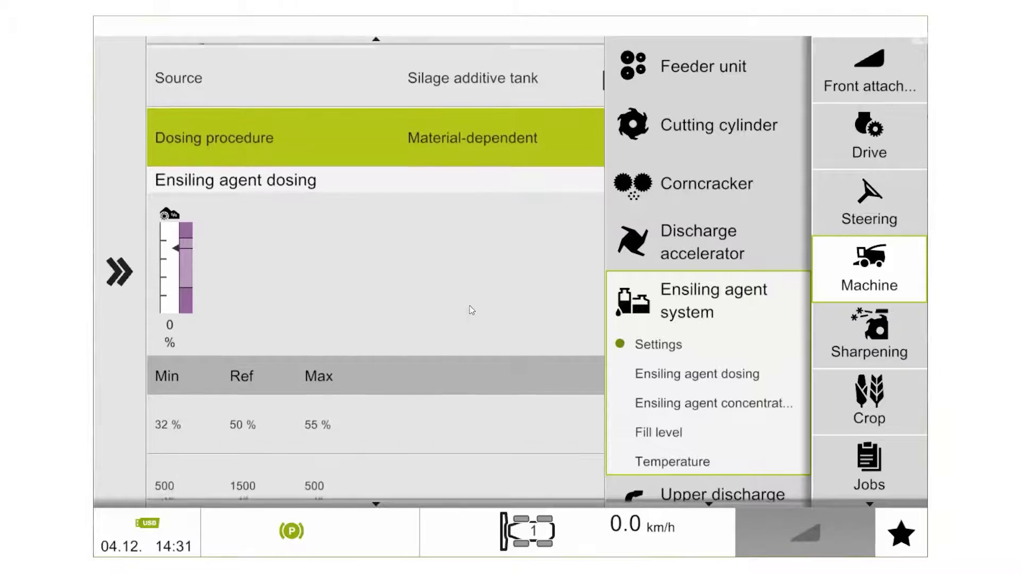
pyautogui.moveTo(485, 279); pyautogui.dragTo(505, 221)
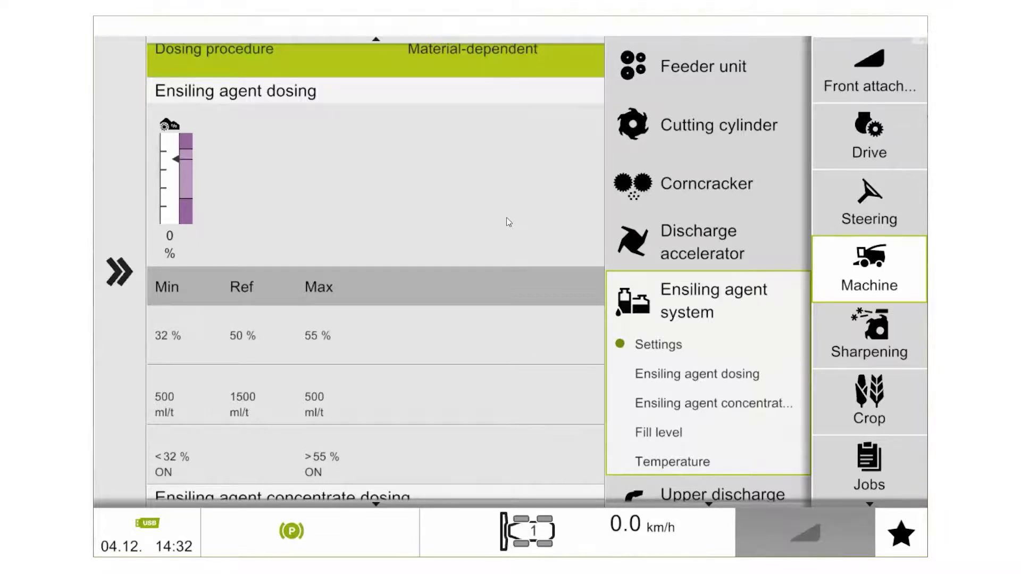
pyautogui.scroll(-4, 508, 222)
pyautogui.scroll(6, 482, 262)
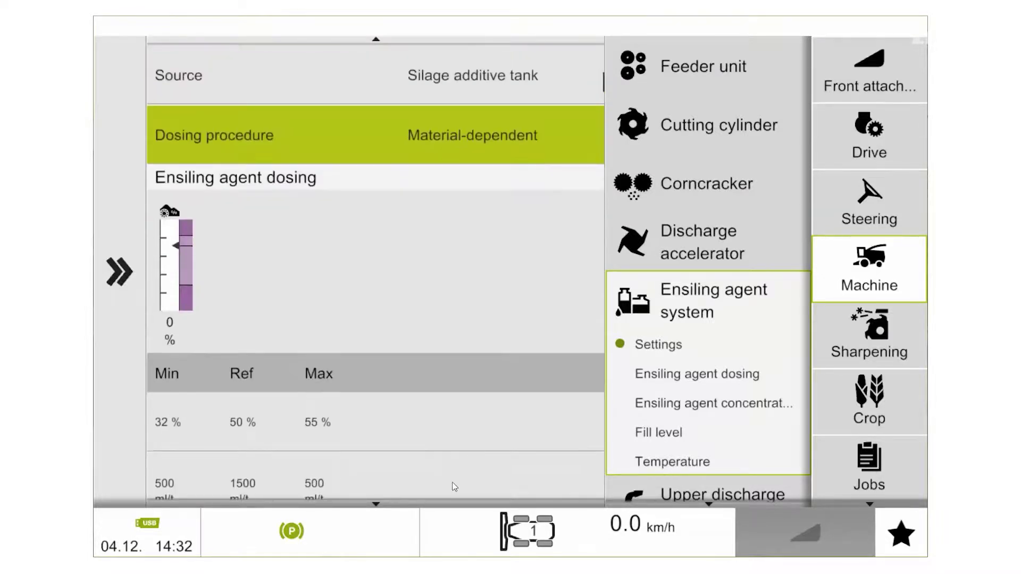
pyautogui.scroll(1, 455, 487)
# Pick ACTISILER tank as the source and review the settings, leaving the dosing procedure unchanged
pyautogui.click(530, 134)
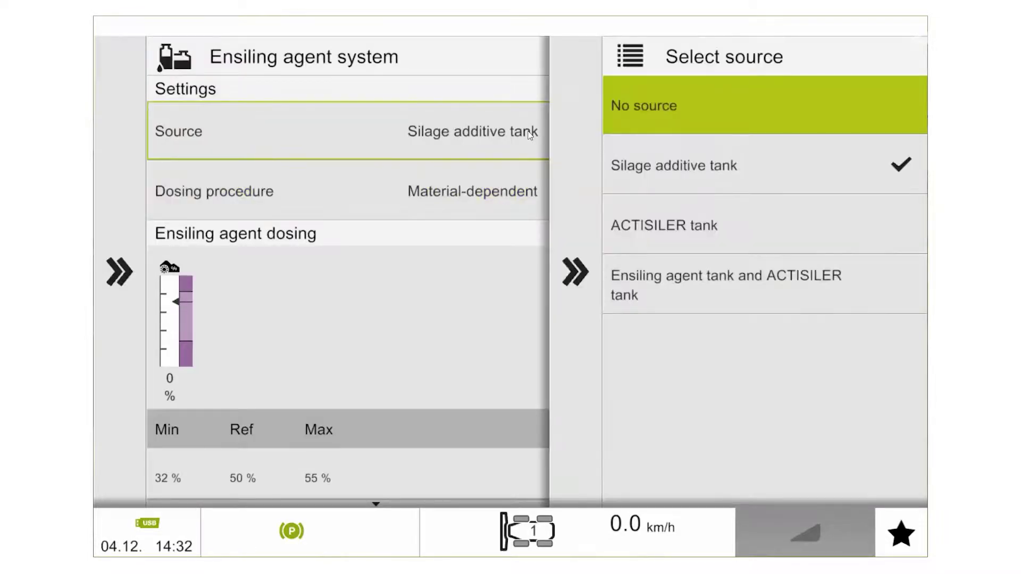
pyautogui.click(755, 227)
pyautogui.scroll(-3, 521, 114)
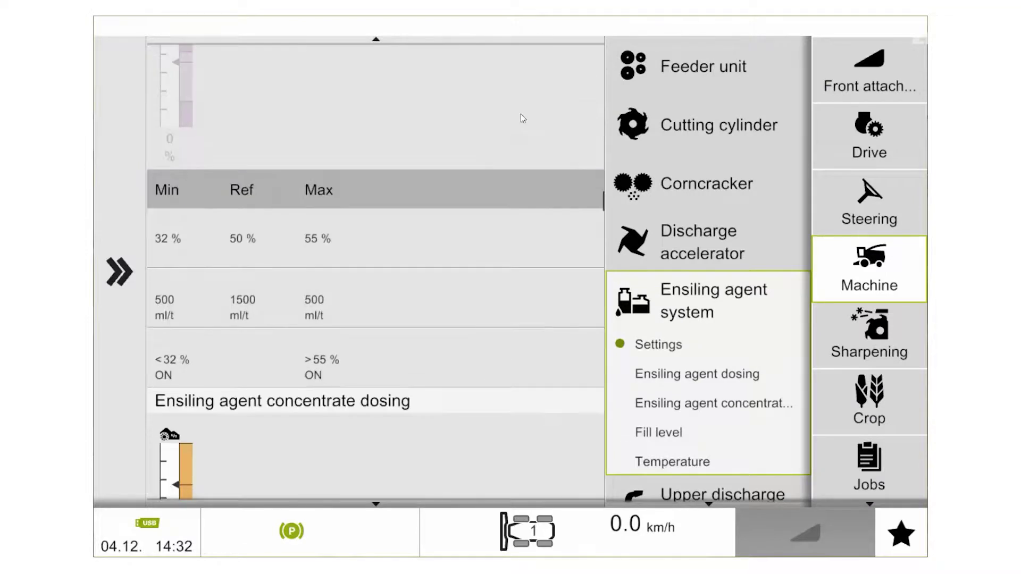
pyautogui.scroll(-3, 521, 114)
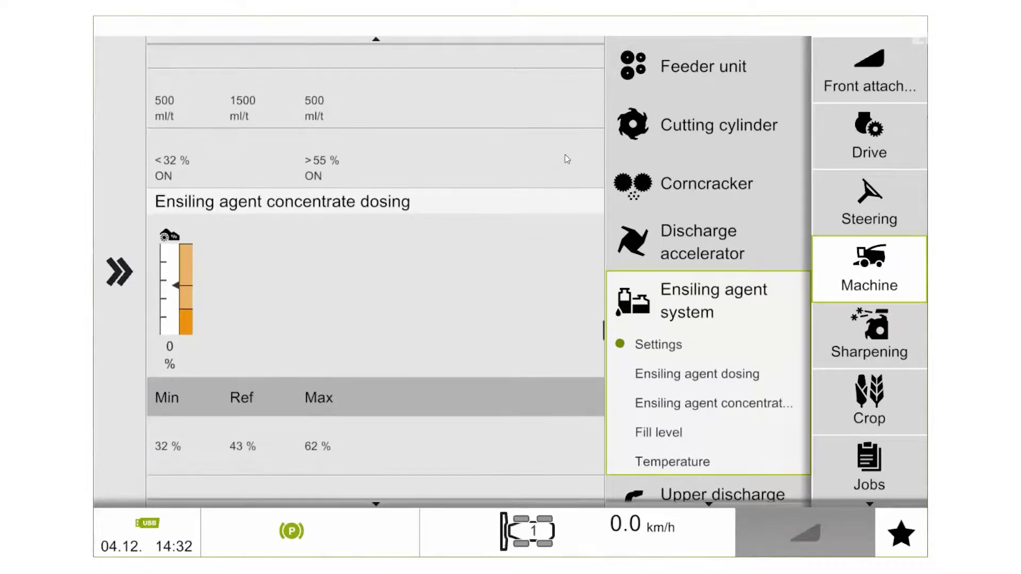
pyautogui.scroll(-1, 519, 271)
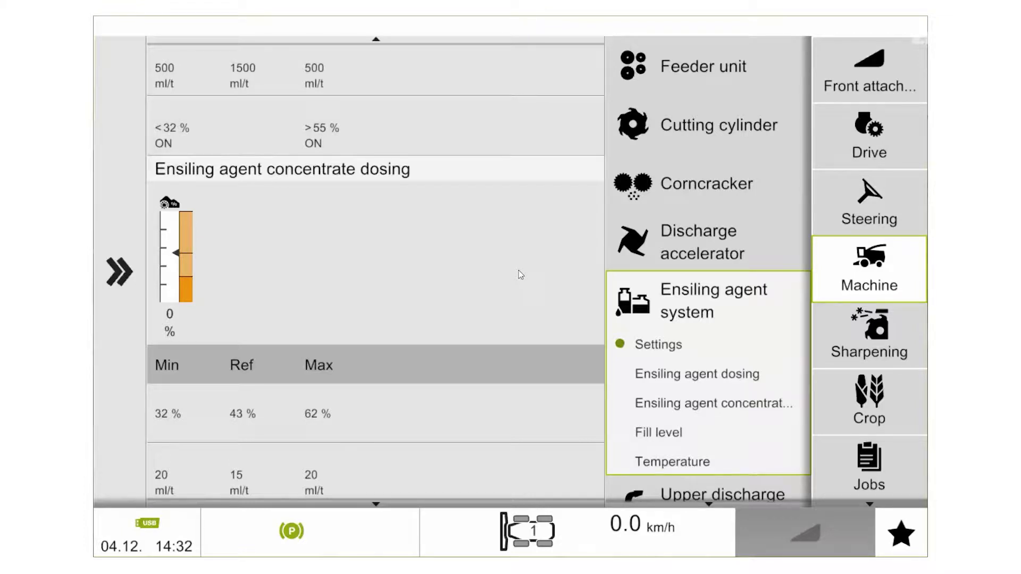
pyautogui.scroll(-4, 518, 272)
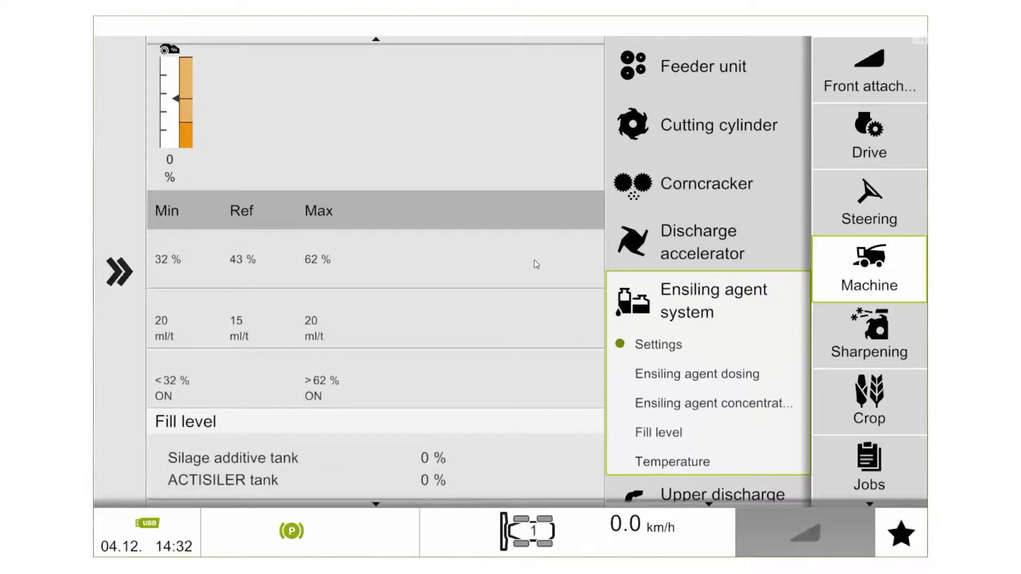
pyautogui.scroll(10, 536, 264)
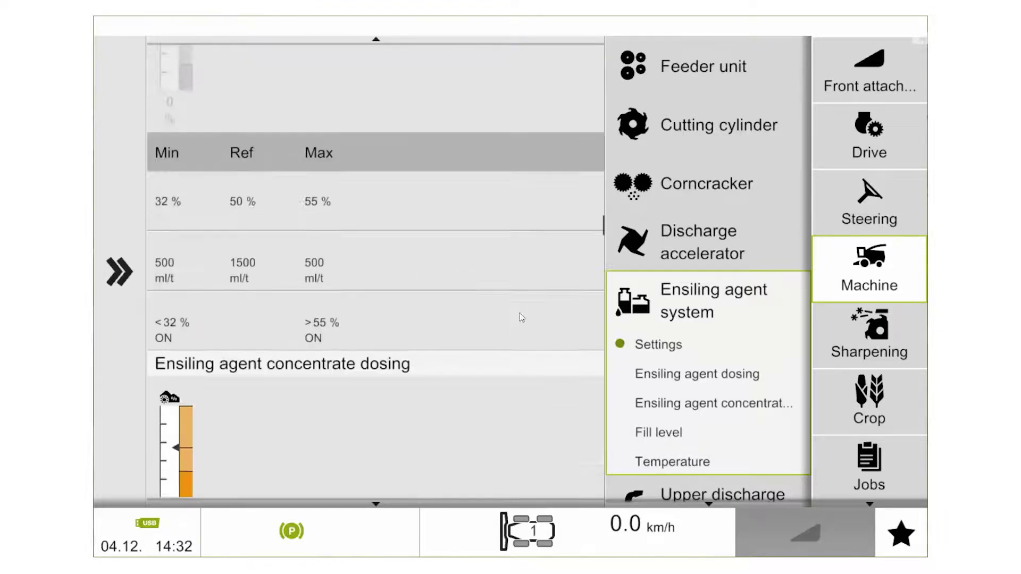
pyautogui.scroll(2, 520, 324)
pyautogui.click(508, 202)
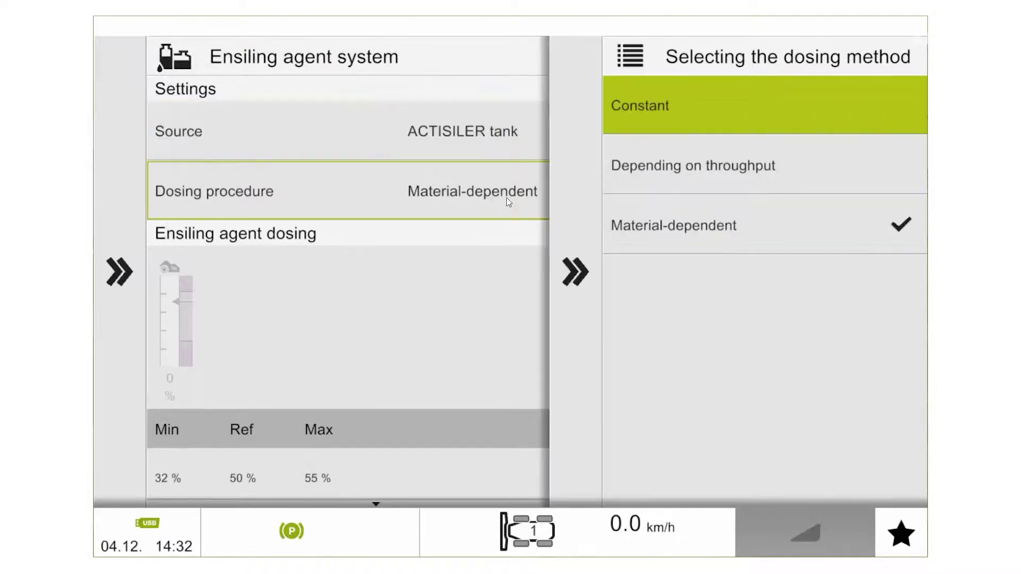
pyautogui.click(494, 190)
# Change the source to Ensiling agent tank and ACTISILER tank
pyautogui.click(495, 133)
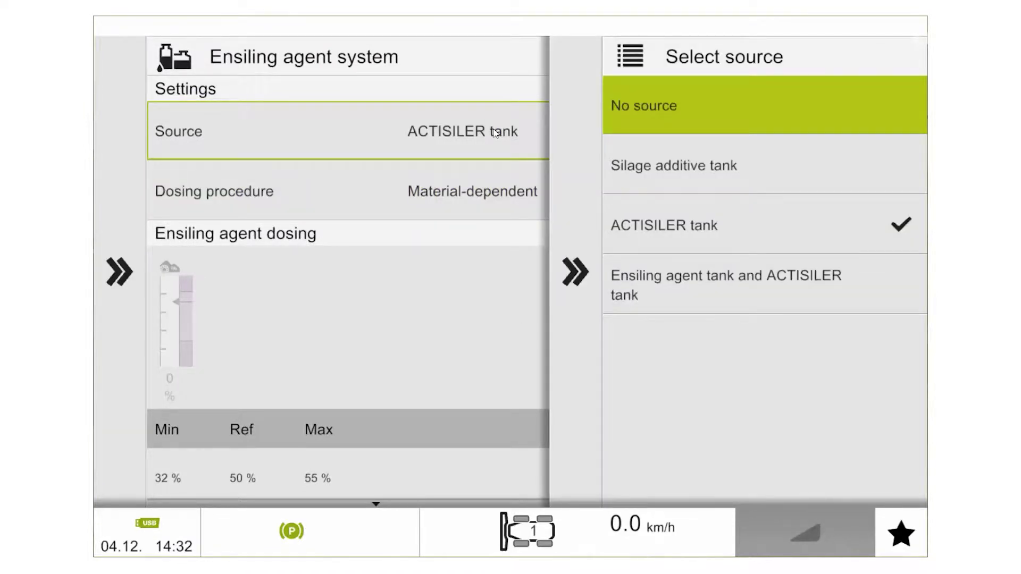
pyautogui.click(751, 302)
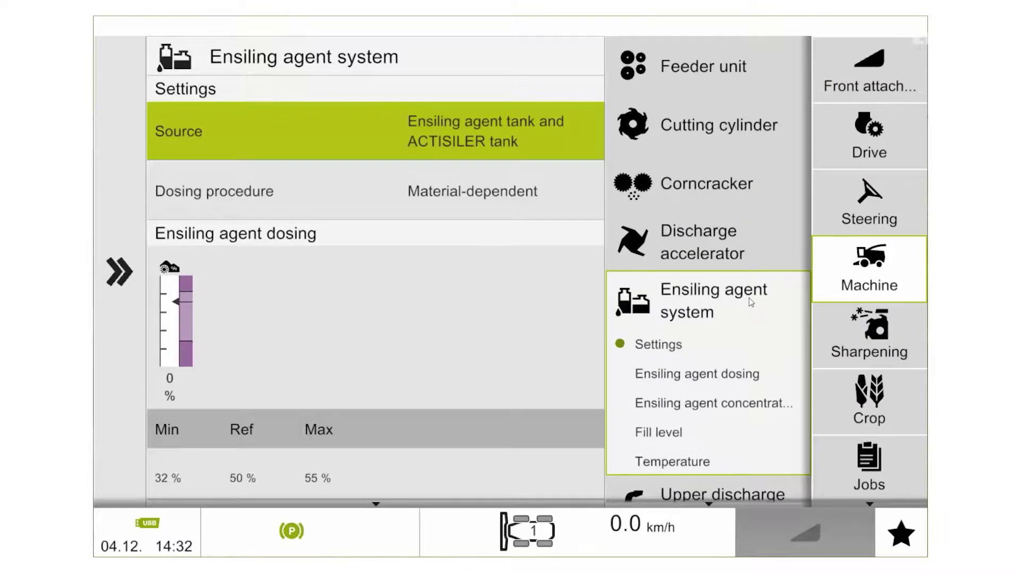
pyautogui.moveTo(511, 358); pyautogui.dragTo(547, 126)
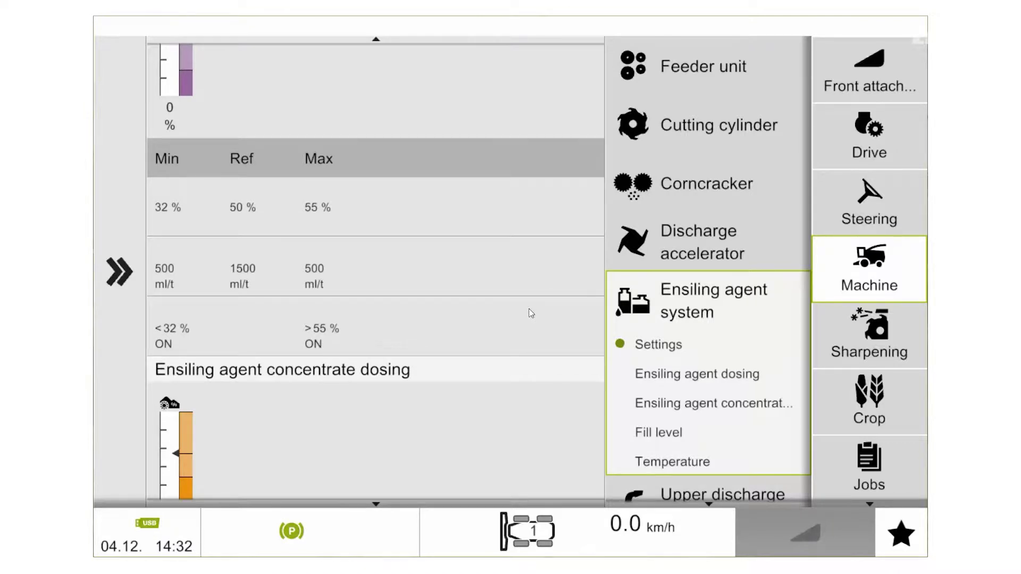
# Scroll past the concentrate dosing, Fill level and Temperature settings and return to the Field work overview
pyautogui.moveTo(530, 313); pyautogui.dragTo(531, 121)
pyautogui.moveTo(526, 369); pyautogui.dragTo(539, 217)
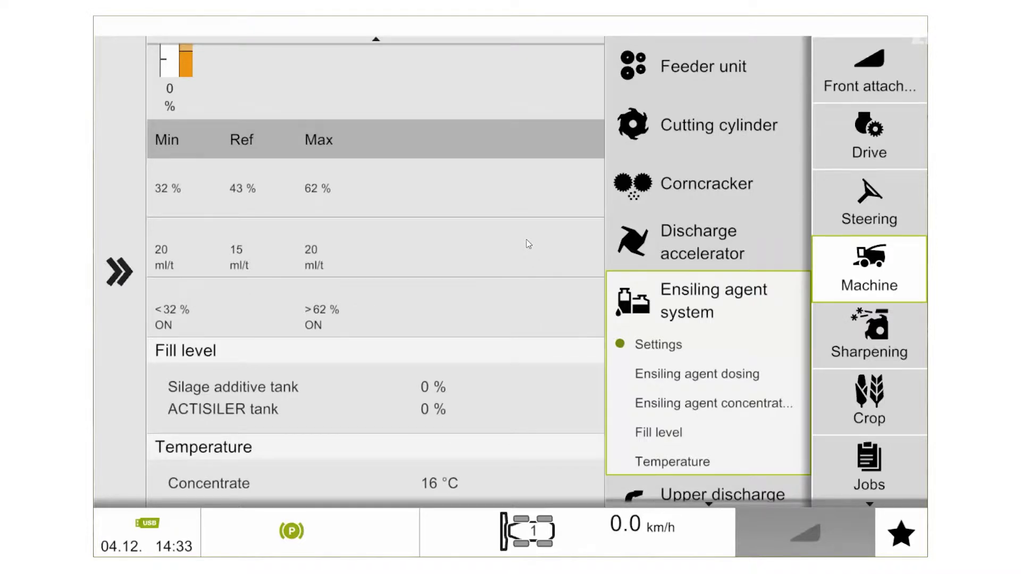
pyautogui.click(116, 287)
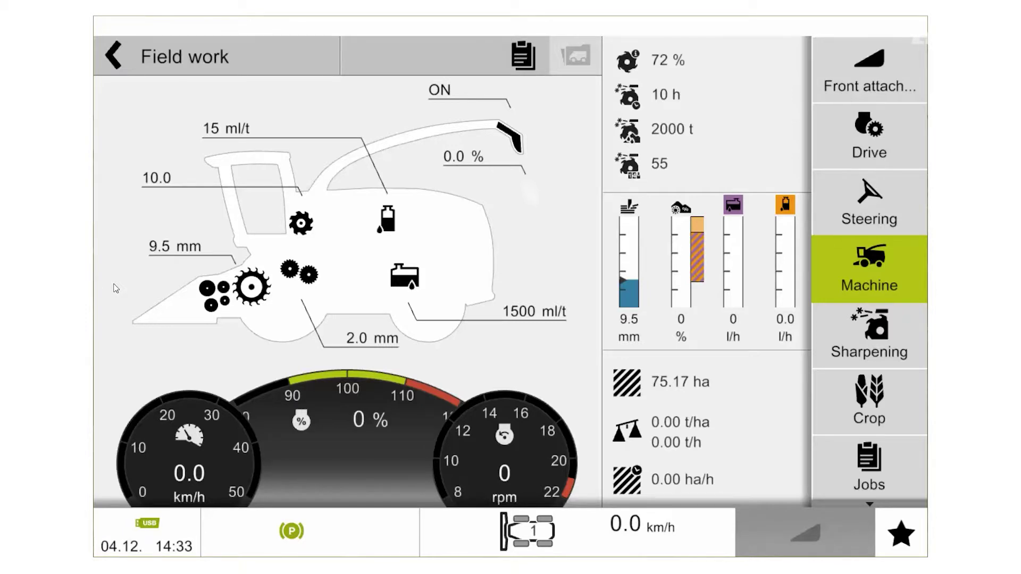
pyautogui.click(386, 220)
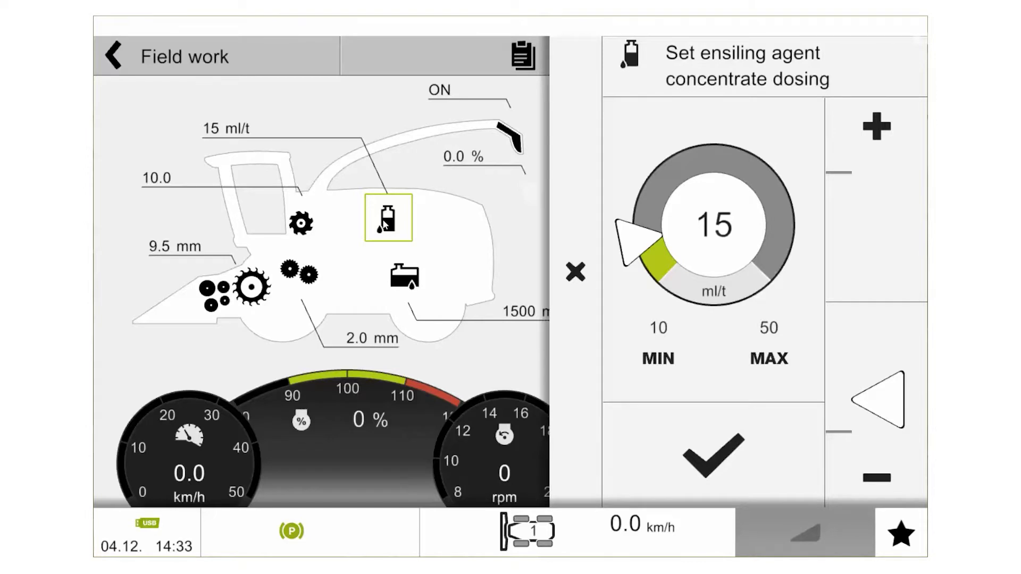
pyautogui.click(588, 289)
pyautogui.click(400, 284)
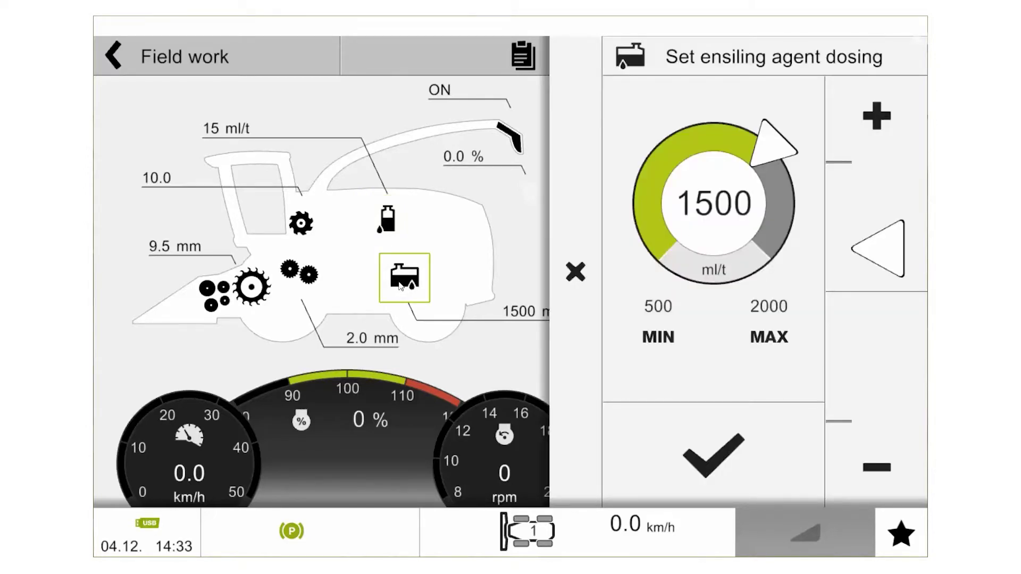
pyautogui.click(585, 273)
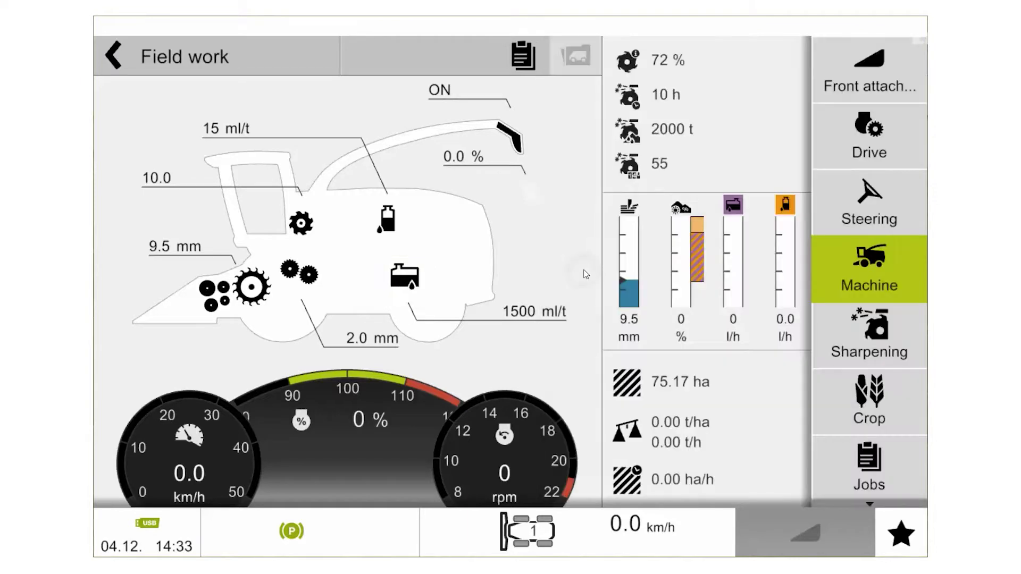